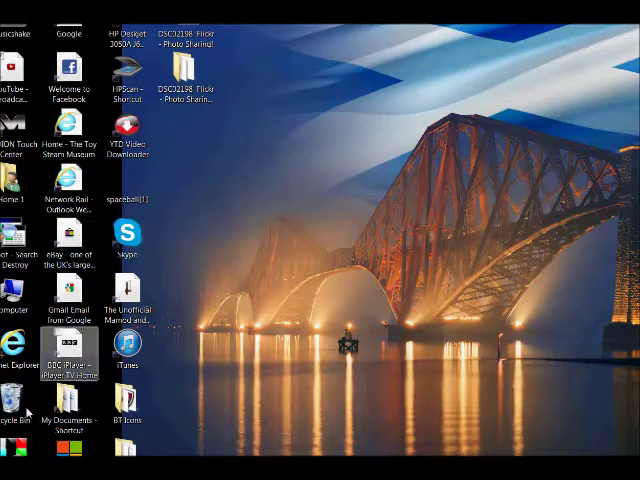
Open the Windows Start menu to see the recent programs list
click(10, 470)
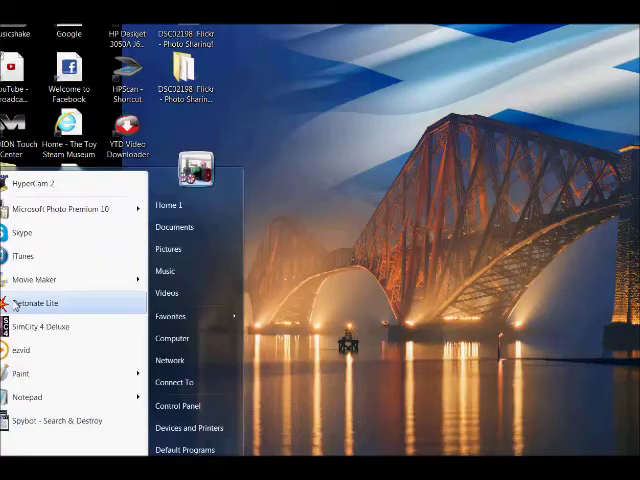
Launch Detonate Lite from its folder under All Programs
click(60, 440)
scroll(60, 380, down, 5)
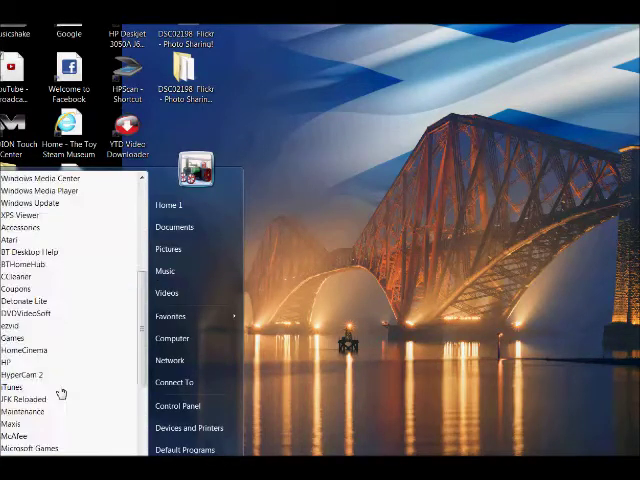
scroll(60, 380, down, 5)
scroll(78, 372, up, 2)
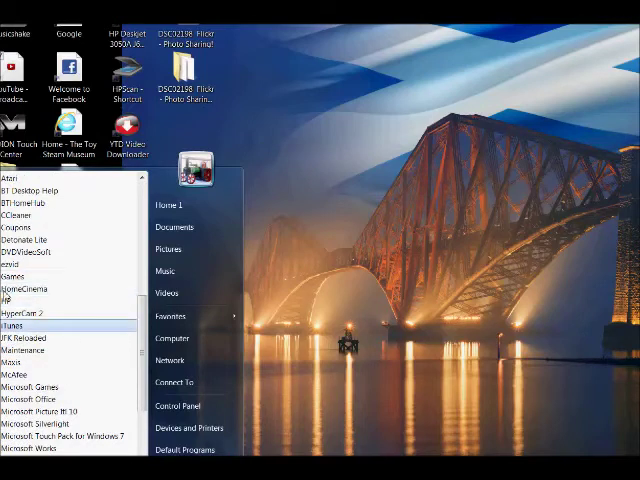
click(24, 240)
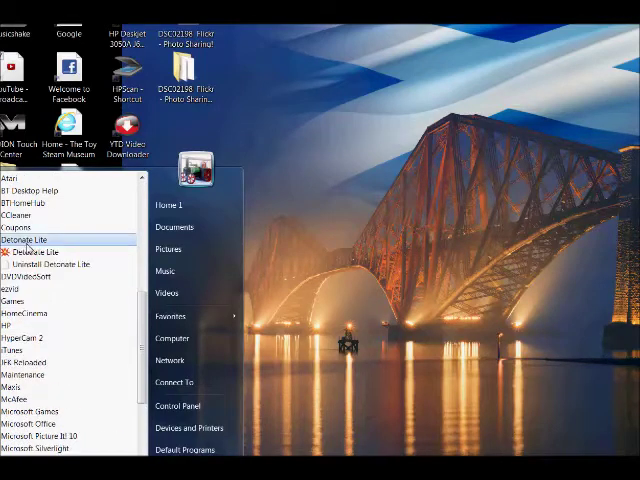
click(34, 252)
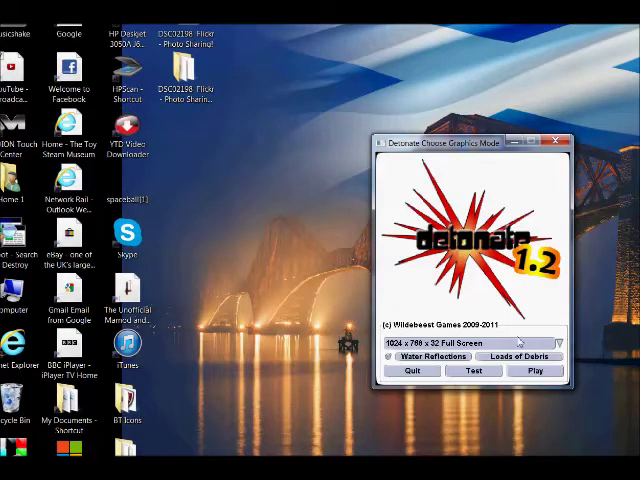
Start Detonate Lite in 800 x 600 x 32 windowed mode
click(520, 343)
scroll(476, 360, down, 3)
scroll(476, 360, up, 3)
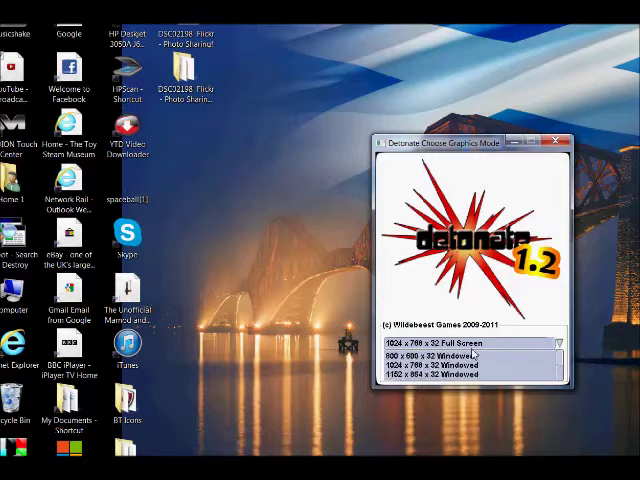
click(455, 356)
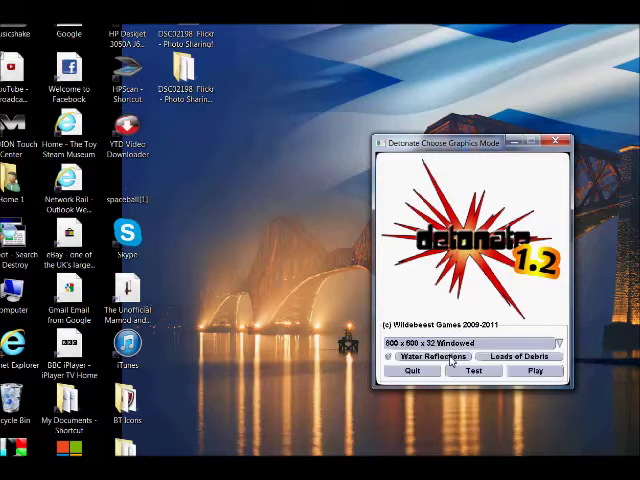
click(520, 371)
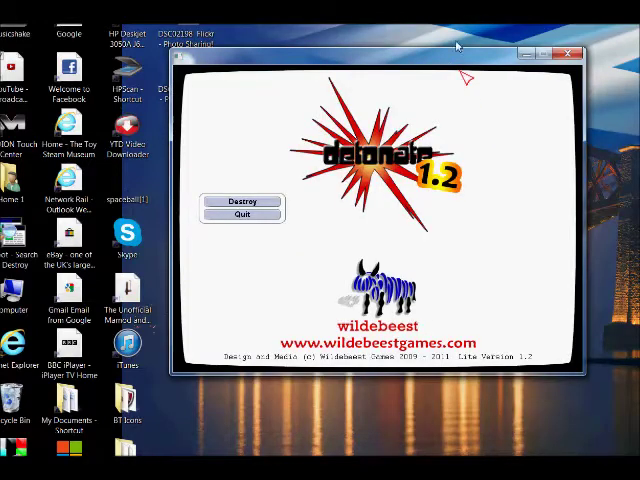
Nudge the game window, then choose and load the Office 2011 2 level
drag(450, 70, 420, 92)
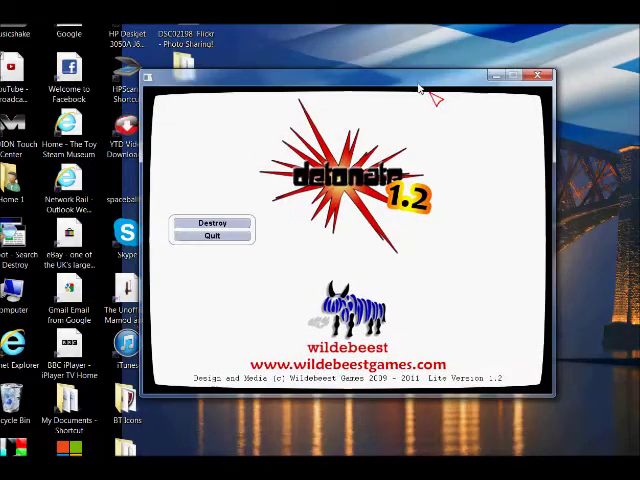
click(229, 226)
click(329, 270)
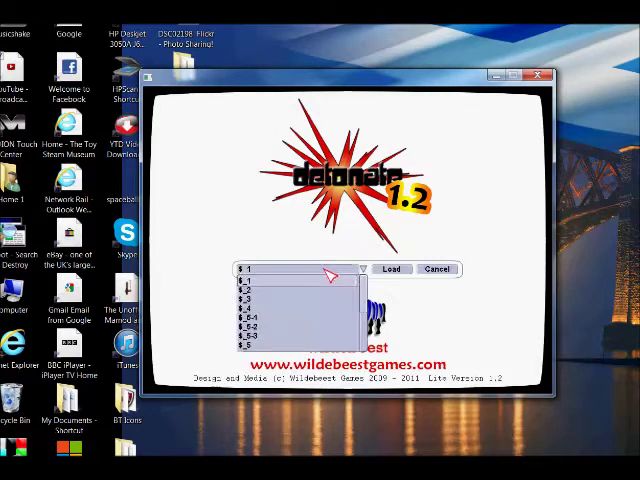
scroll(303, 292, down, 3)
scroll(303, 292, down, 5)
scroll(303, 292, down, 5)
scroll(300, 300, down, 5)
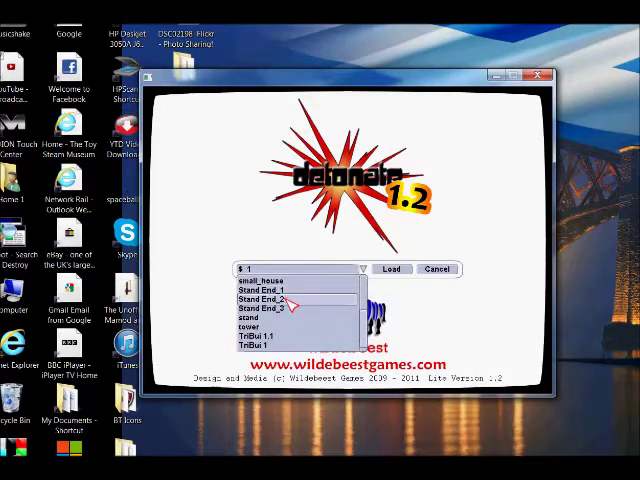
scroll(320, 320, down, 5)
scroll(345, 330, up, 5)
scroll(345, 330, up, 3)
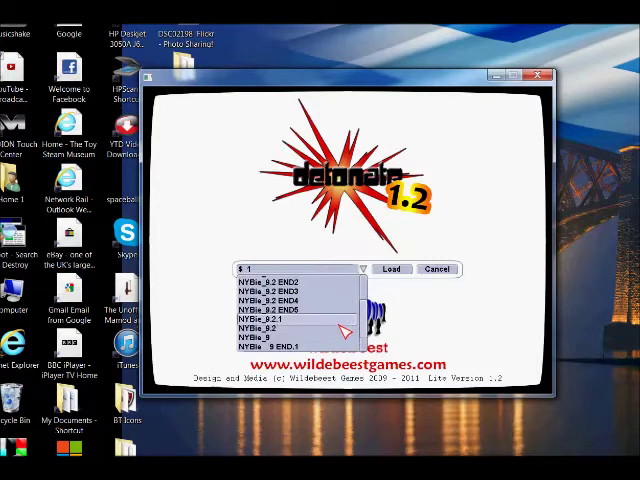
scroll(345, 330, down, 3)
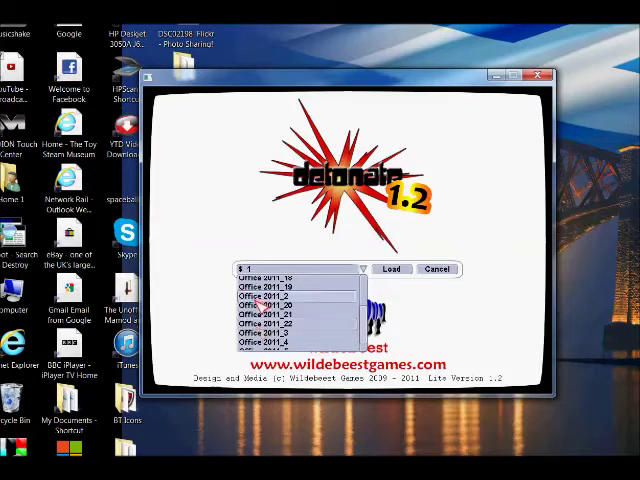
click(300, 296)
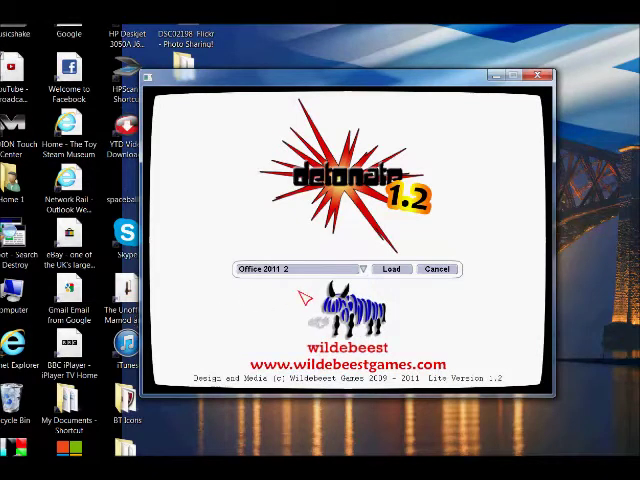
click(391, 268)
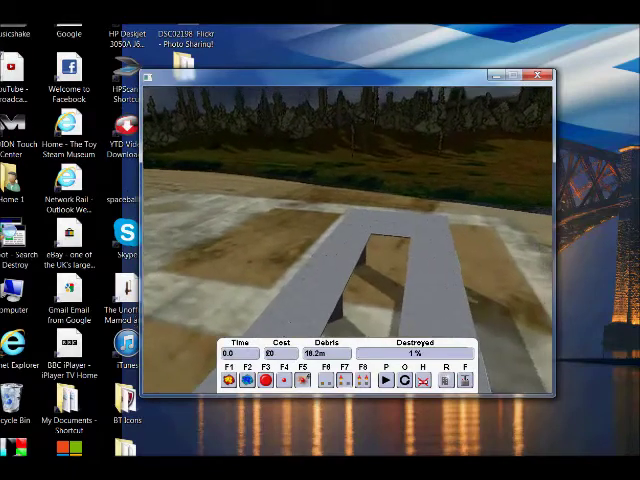
Blast the office building twice, then return to the level-loading screen
click(370, 240)
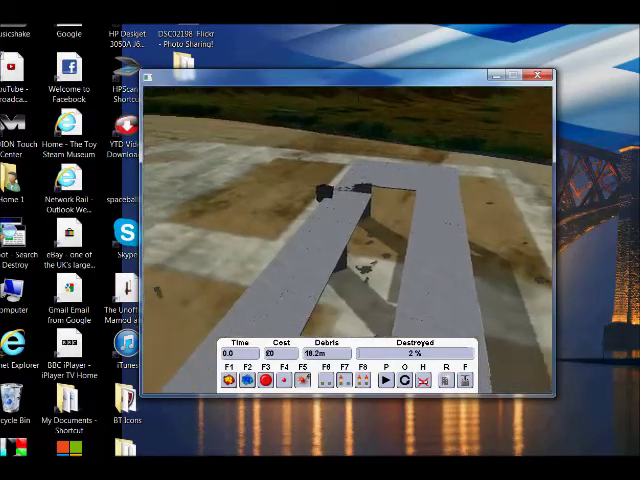
click(400, 215)
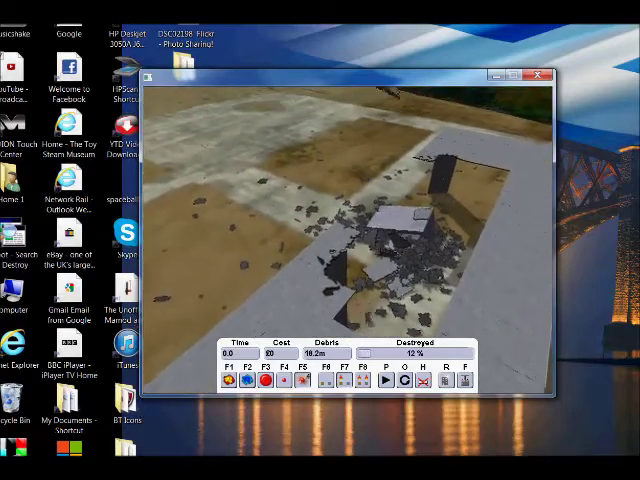
key(Escape)
click(232, 224)
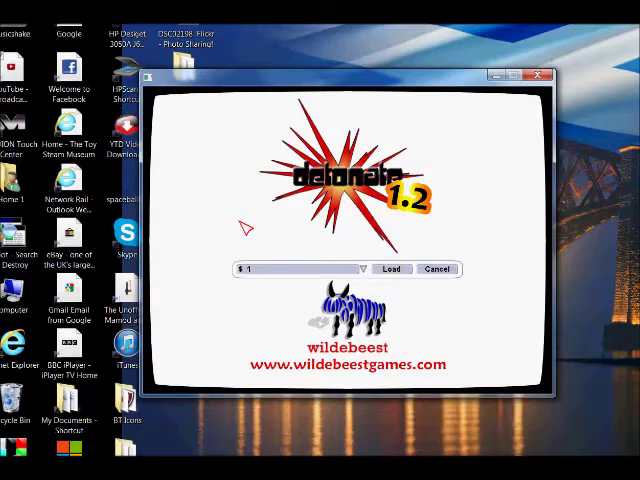
Choose X-Bridge 4 from the level list and load it
click(284, 270)
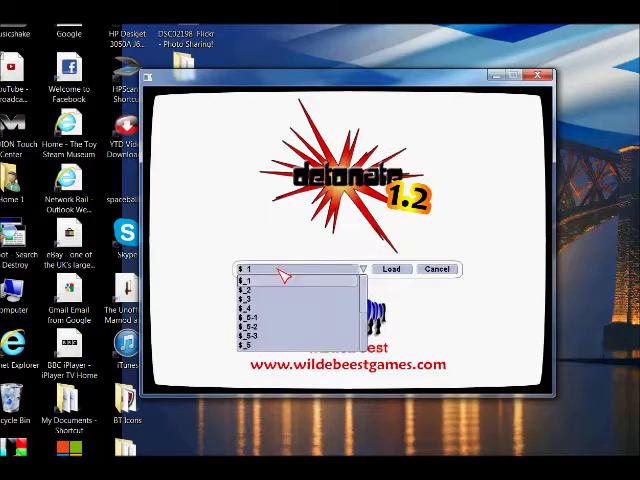
scroll(284, 290, down, 10)
scroll(345, 330, down, 5)
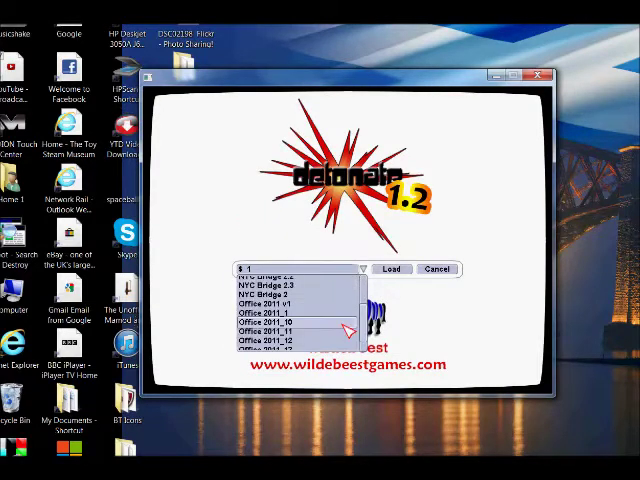
scroll(345, 330, down, 5)
scroll(345, 330, down, 5)
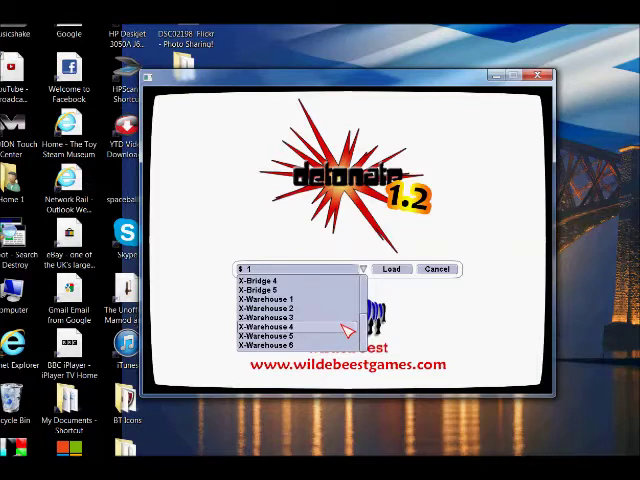
click(258, 281)
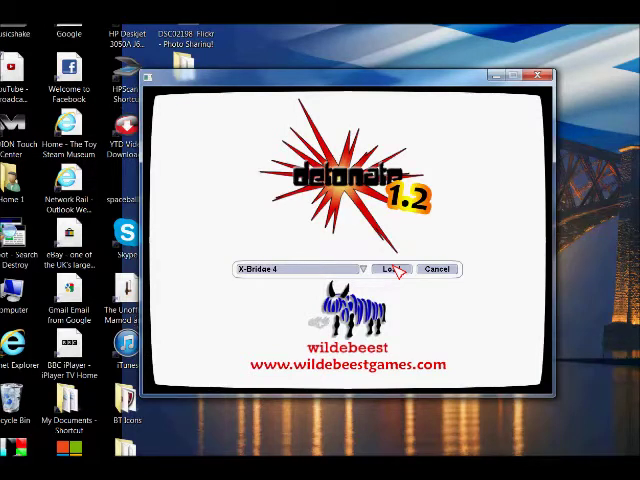
click(390, 269)
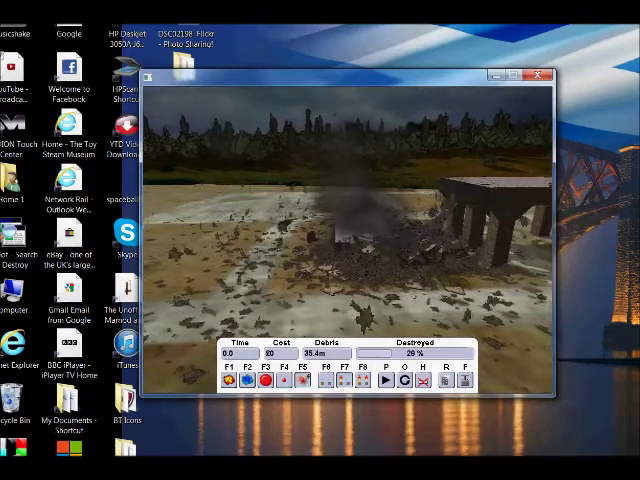
Watch the X-Bridge 4 demolition, then bring up the in-game menu
key(Escape)
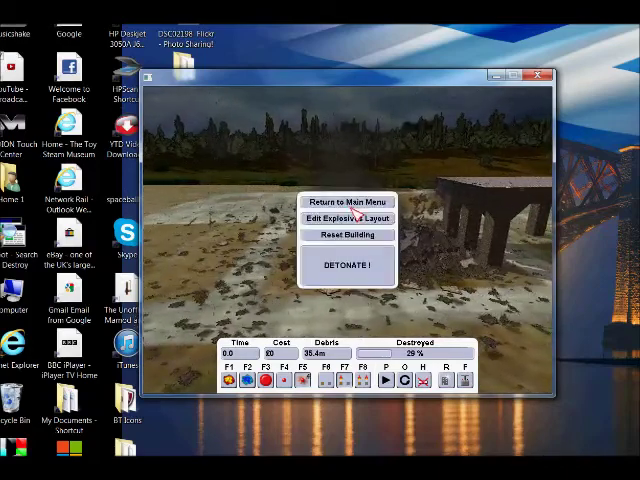
Return to the main menu and close the Detonate Lite window
click(348, 205)
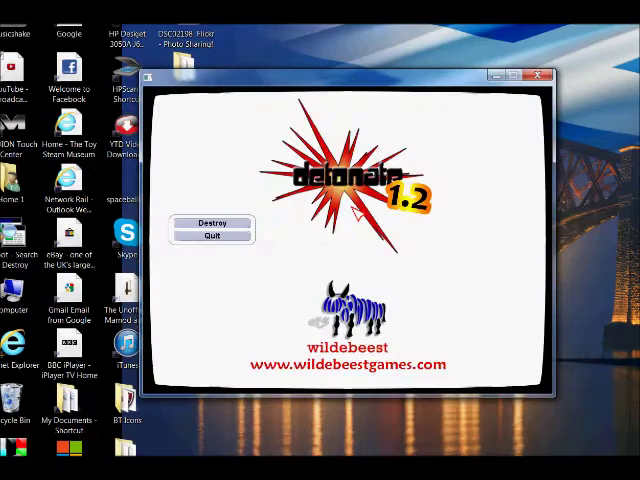
click(536, 76)
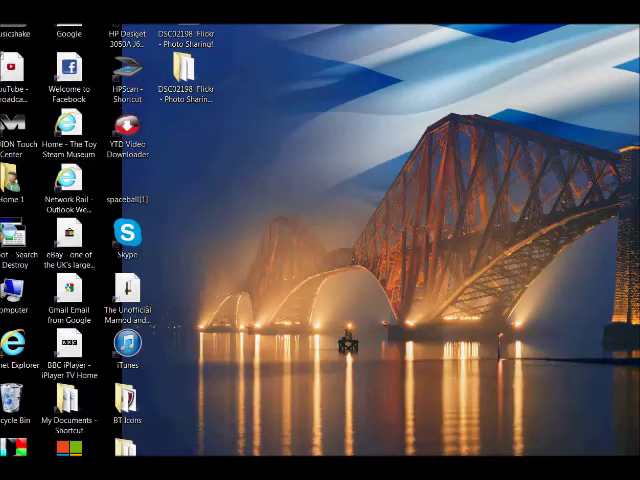